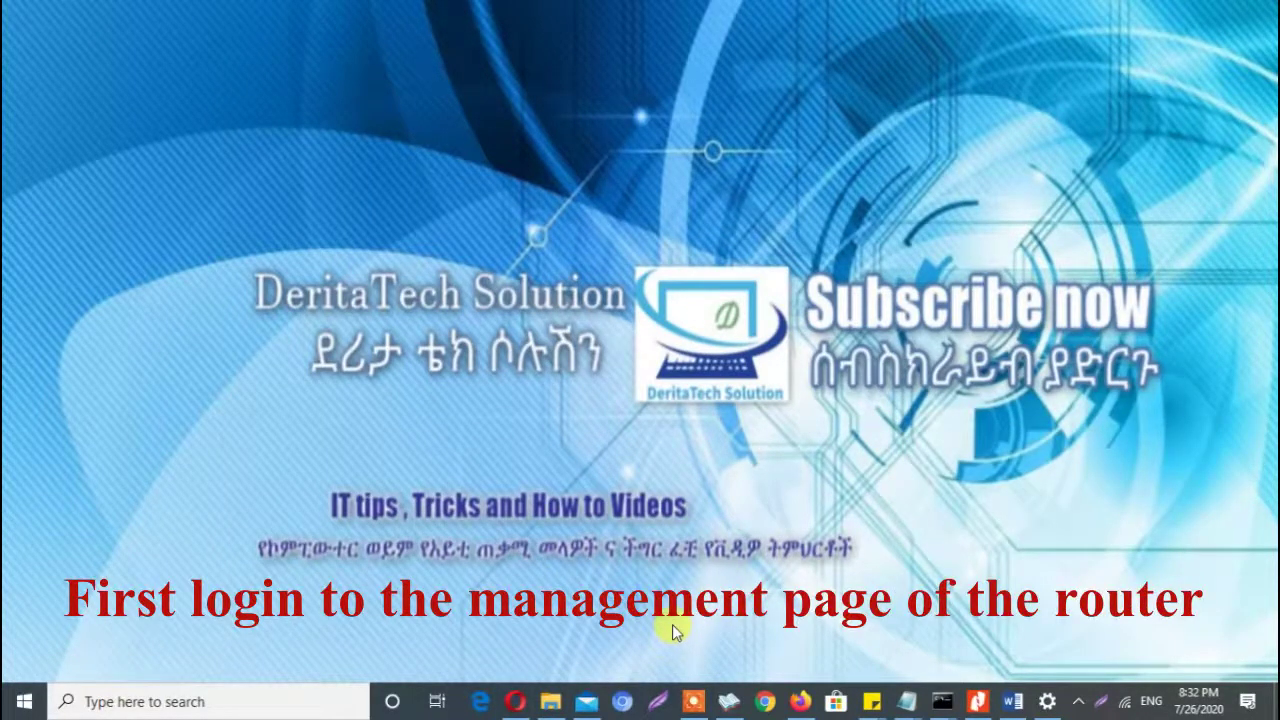
Step: Launch Chrome and enter the router address 192.168.1.1
{"action": "left_click", "coordinate": [765, 706]}
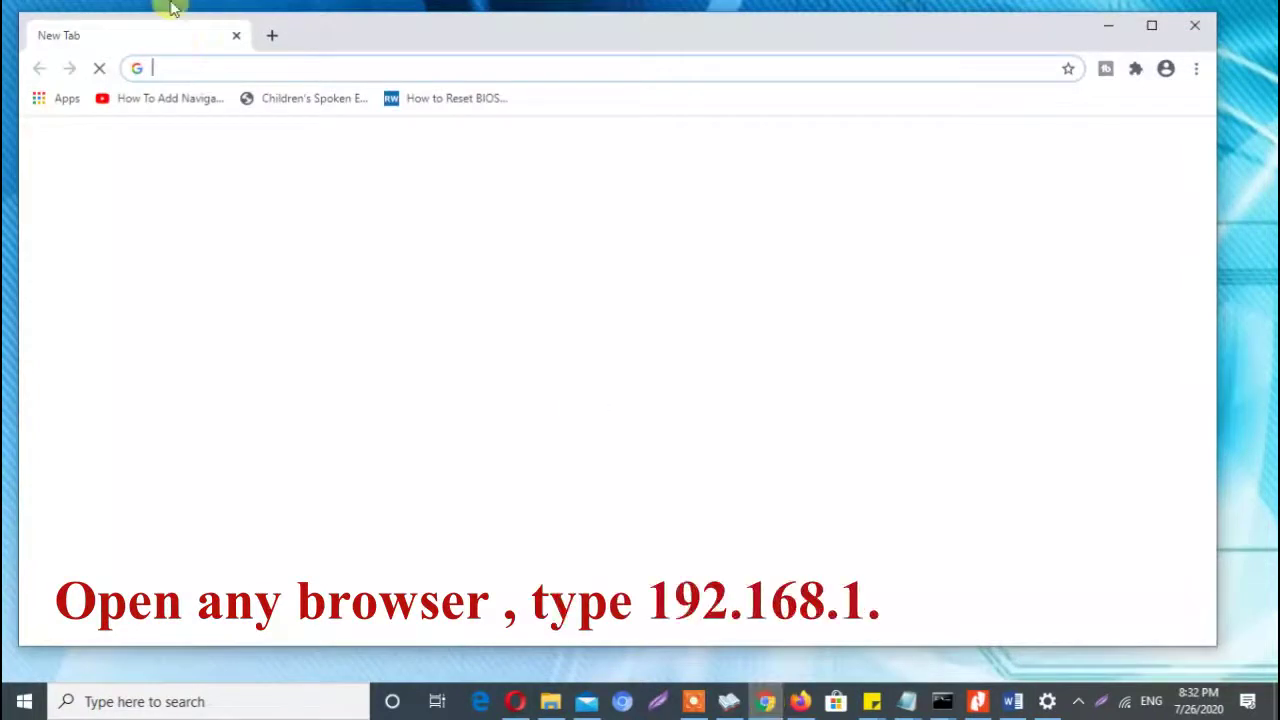
{"action": "left_click", "coordinate": [180, 66]}
{"action": "type", "text": "1"}
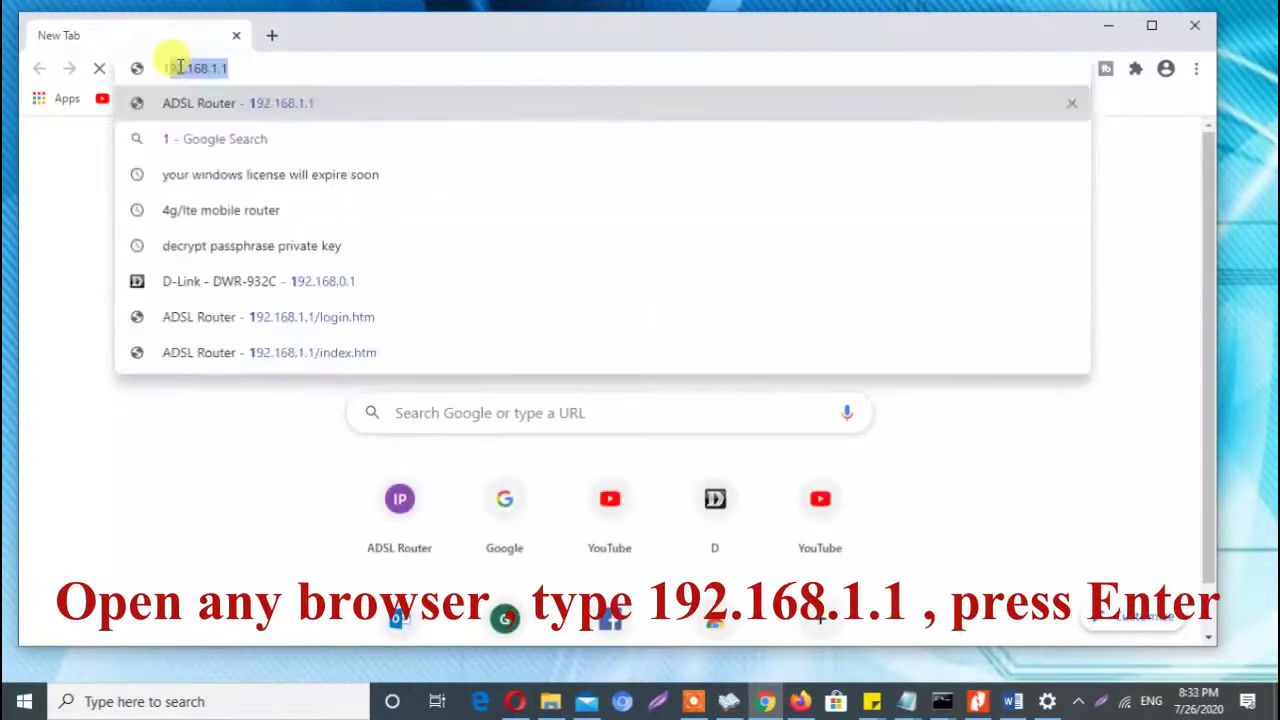
{"action": "type", "text": "92.16"}
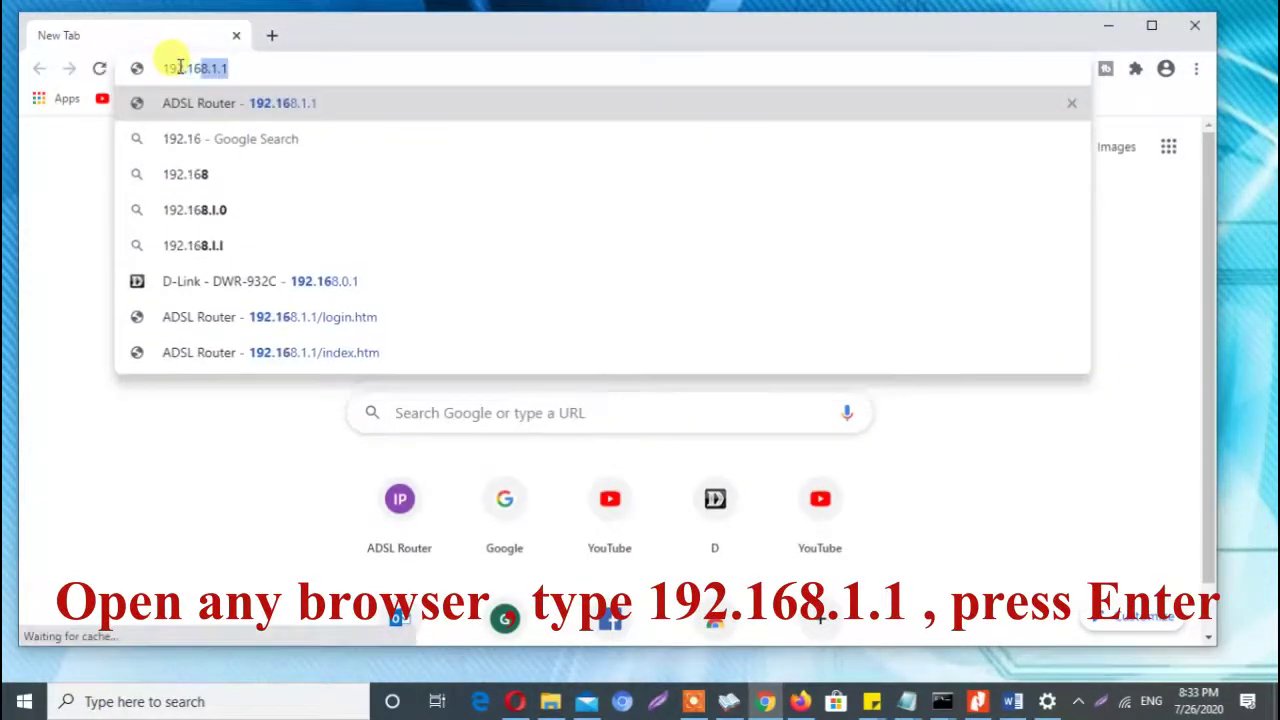
{"action": "type", "text": "8.1.1/login.htm"}
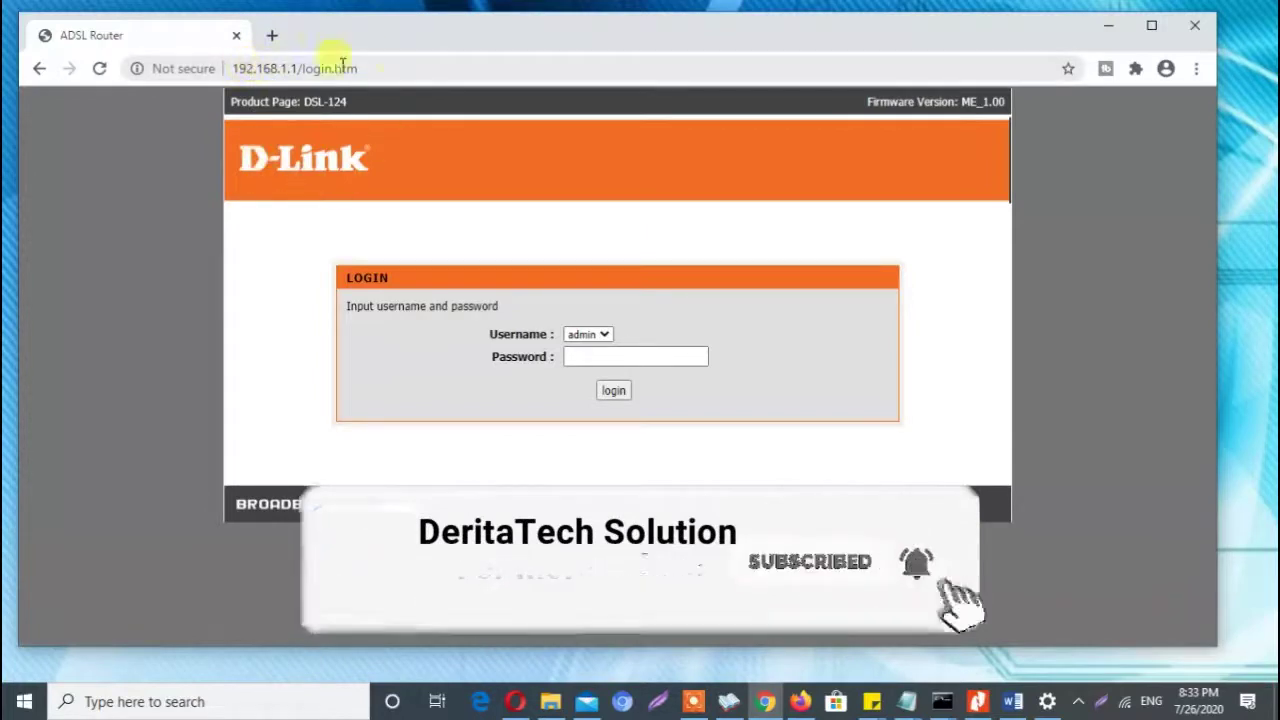
Step: Log in as admin with the router password and go to the setup section
{"action": "left_click", "coordinate": [589, 349]}
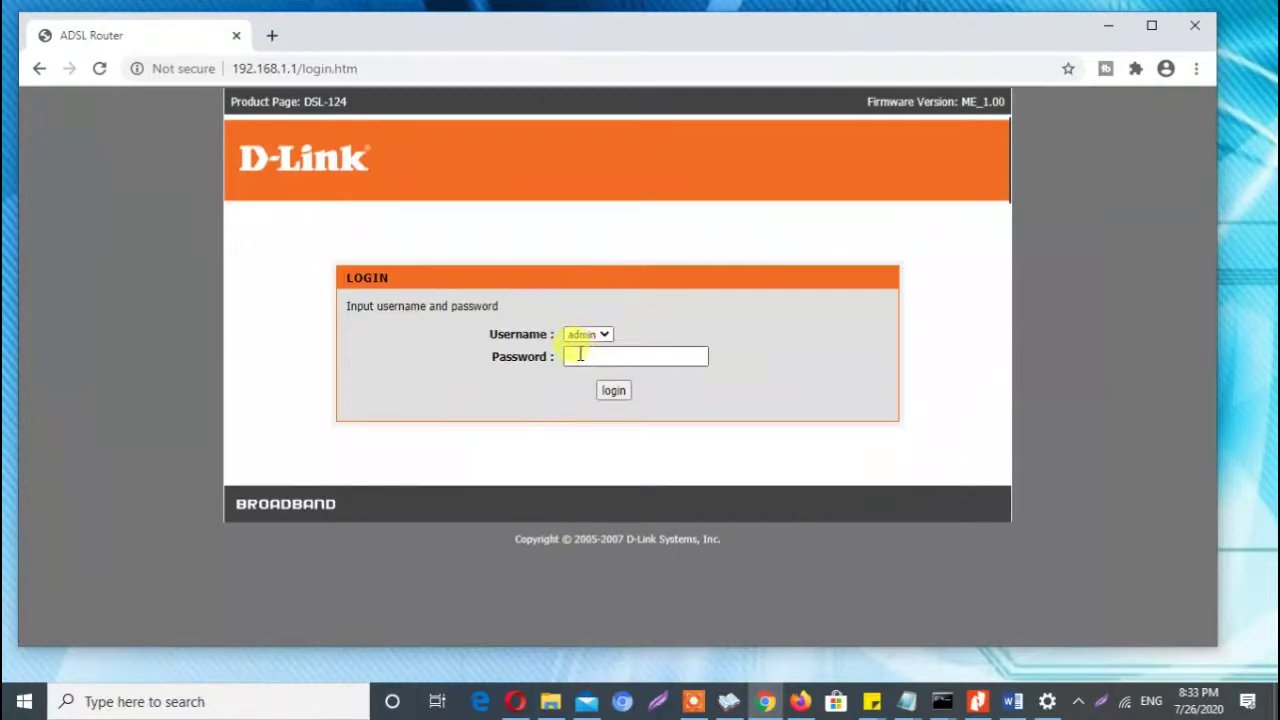
{"action": "left_click", "coordinate": [580, 354]}
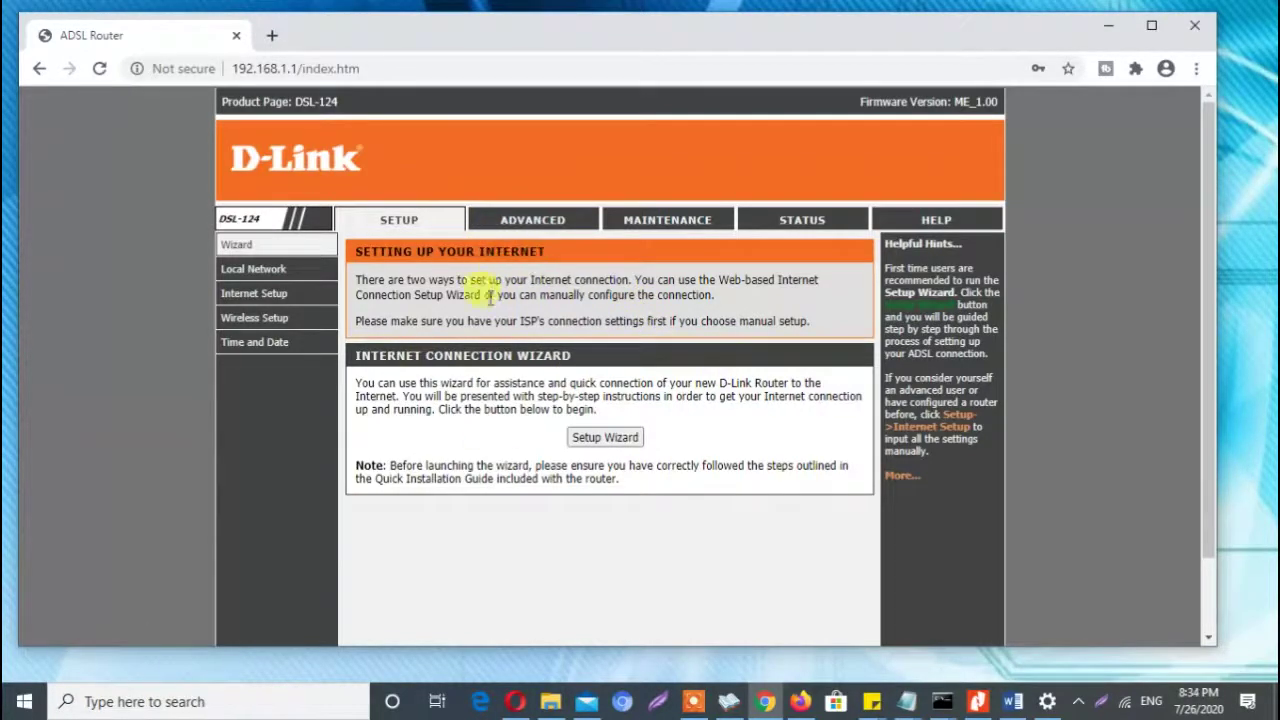
{"action": "left_click", "coordinate": [433, 229]}
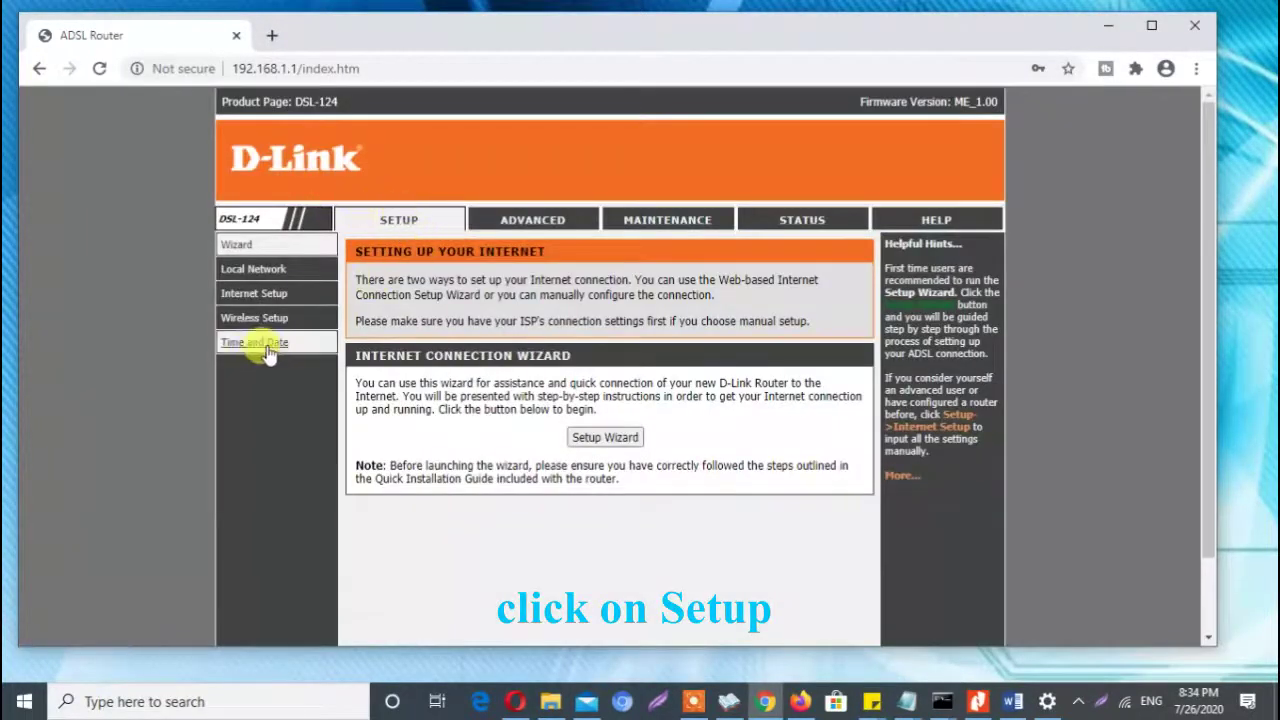
{"action": "mouse_move", "coordinate": [254, 318]}
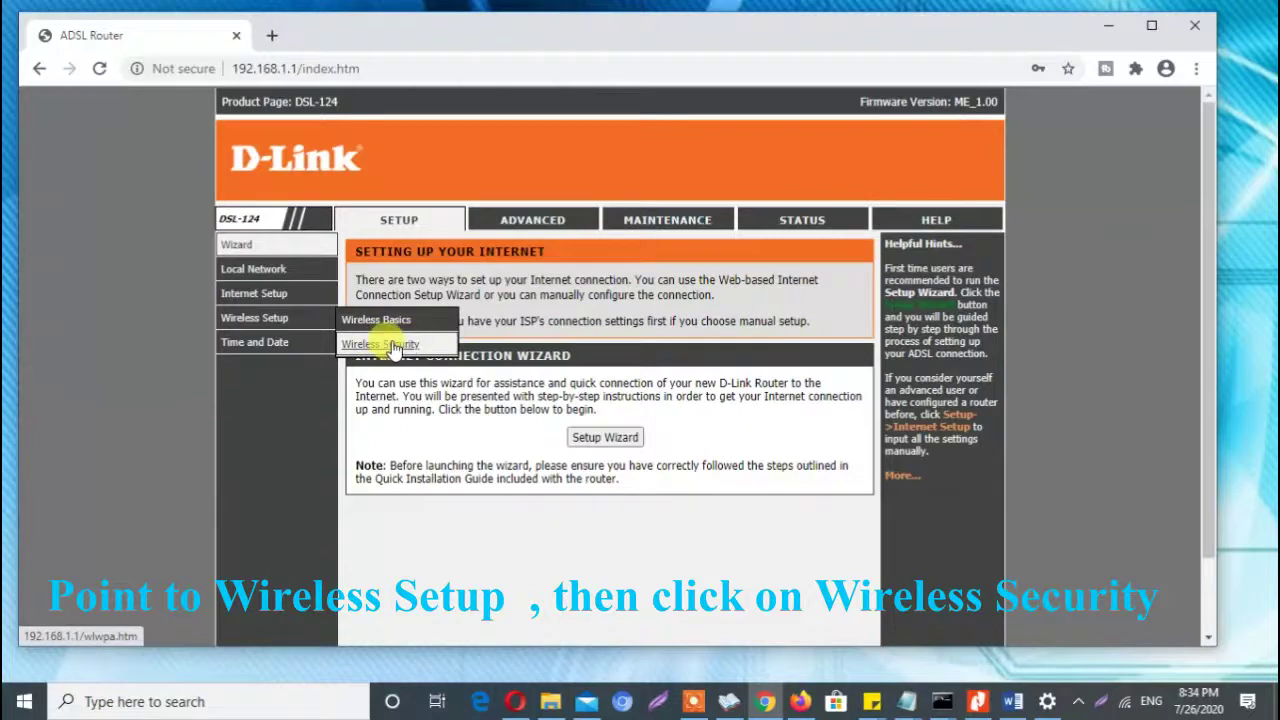
Step: Open Wireless Security settings and select the current pre-shared key field
{"action": "left_click", "coordinate": [395, 346]}
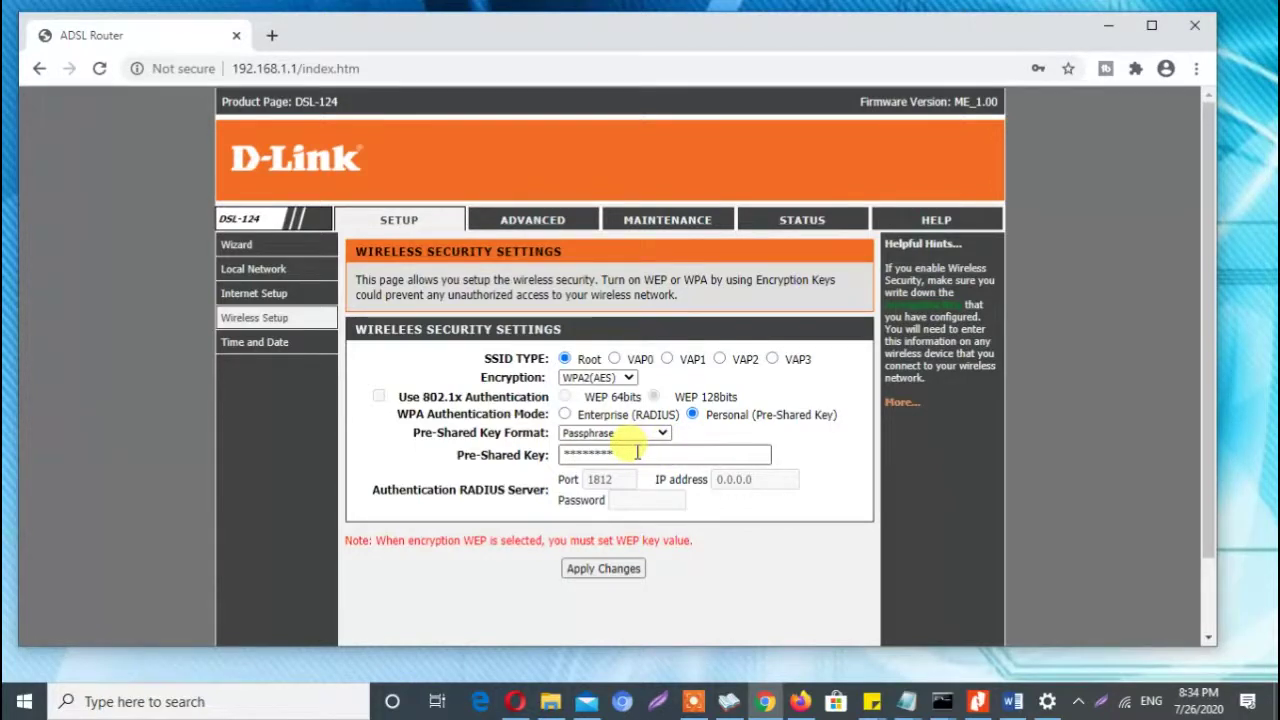
{"action": "left_click", "coordinate": [628, 452]}
{"action": "left_click_drag", "start_coordinate": [615, 453], "coordinate": [568, 455]}
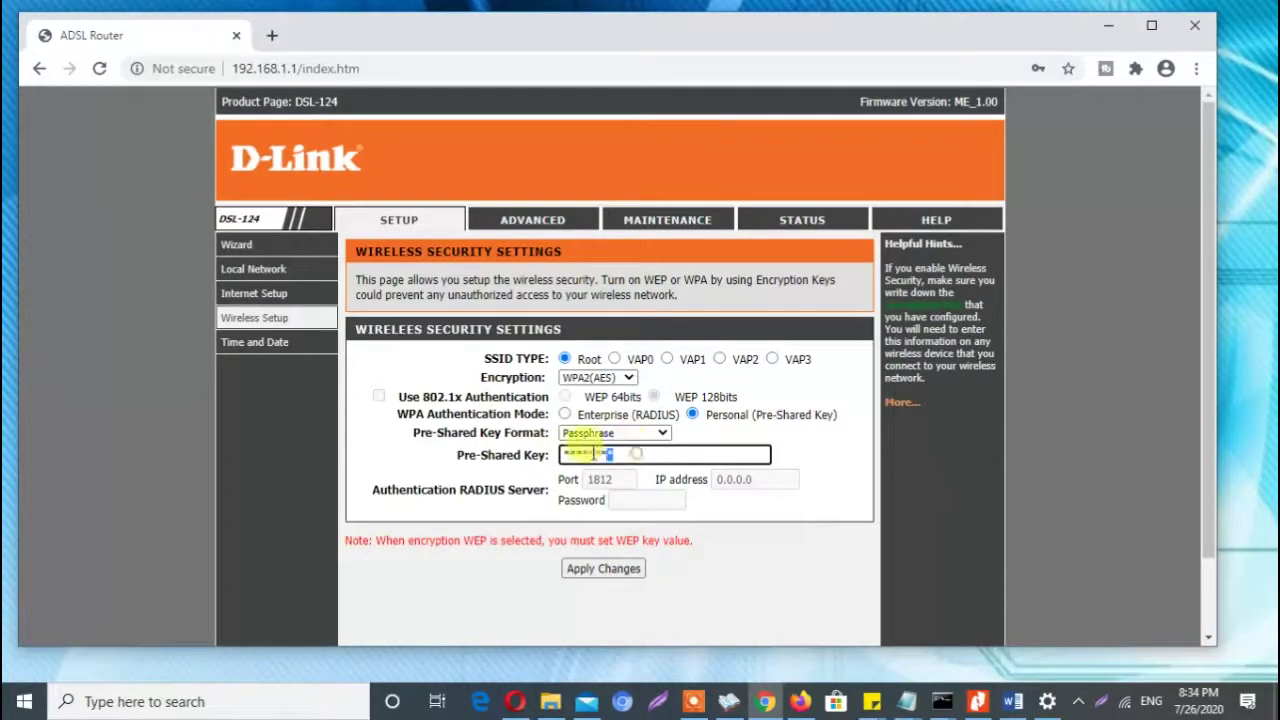
{"action": "left_click_drag", "start_coordinate": [637, 453], "coordinate": [566, 452]}
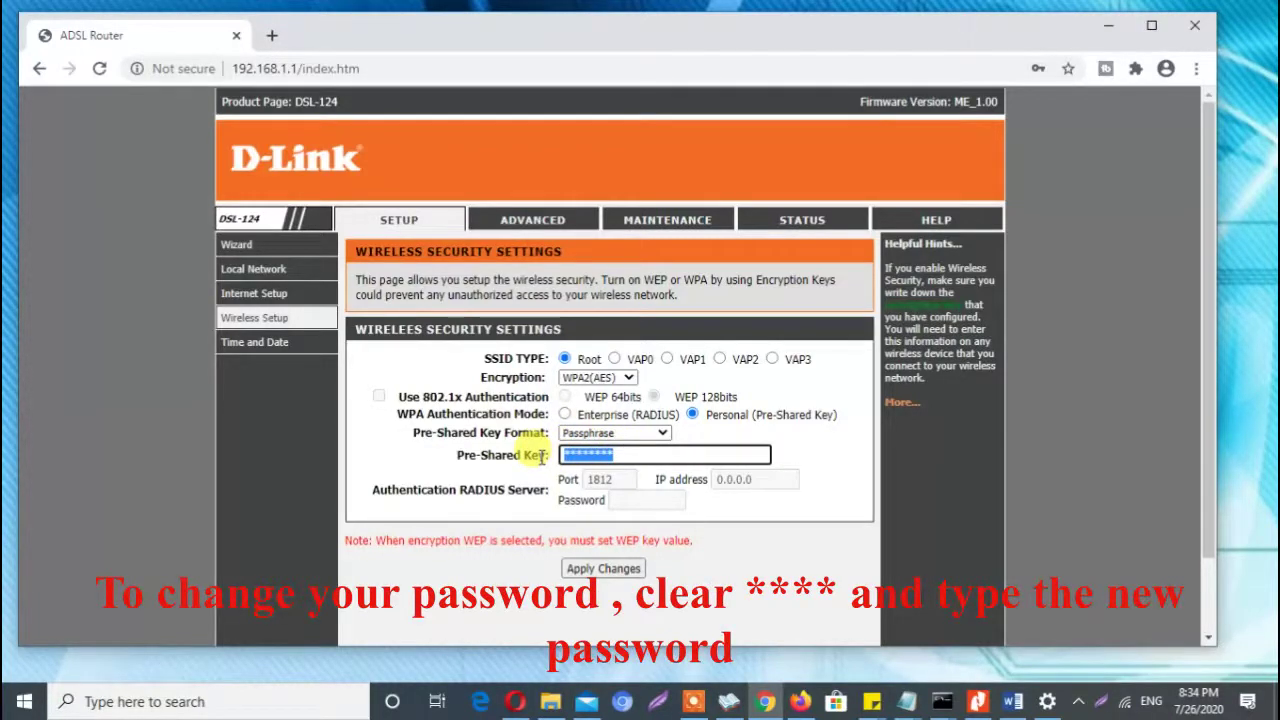
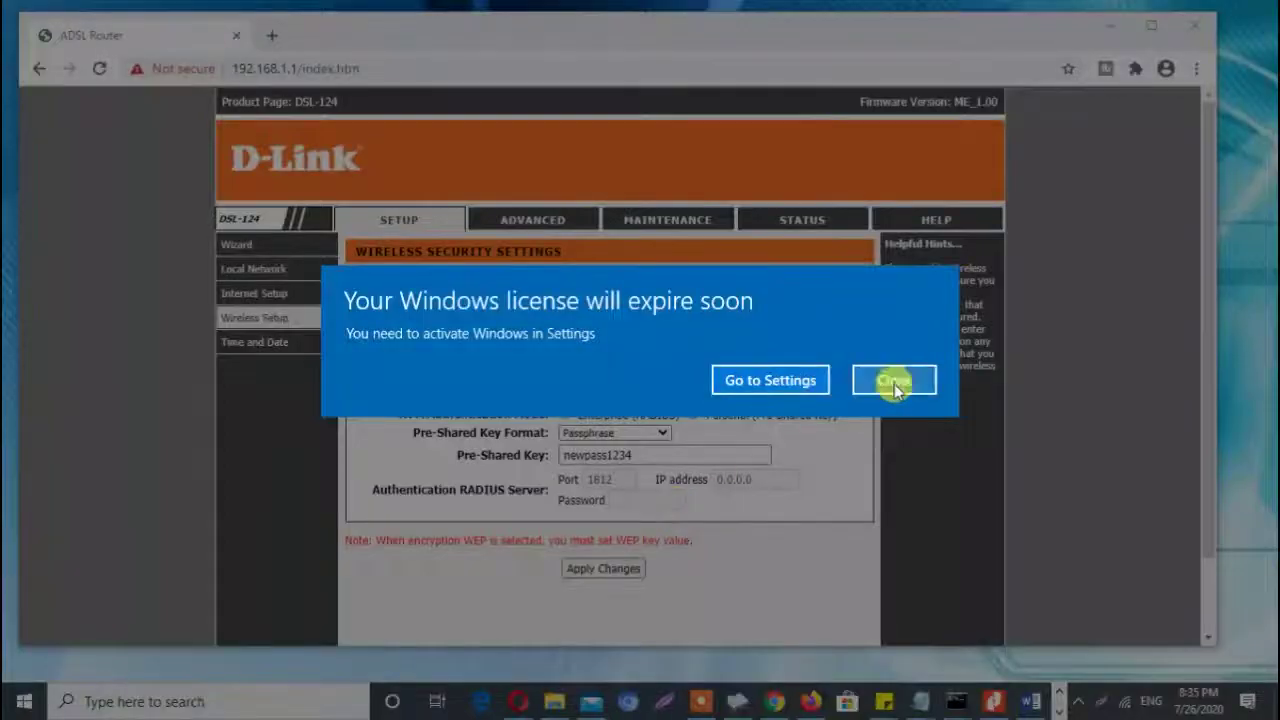
{"action": "left_click", "coordinate": [891, 378]}
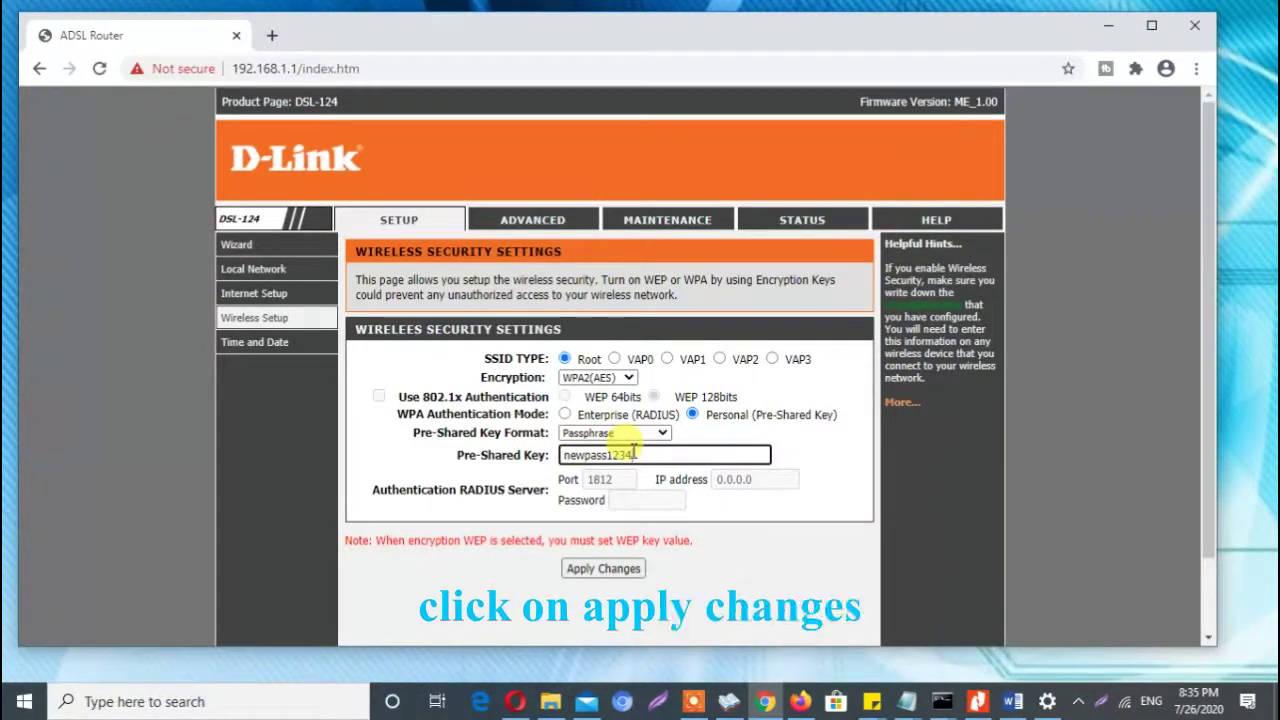
{"action": "left_click", "coordinate": [600, 570]}
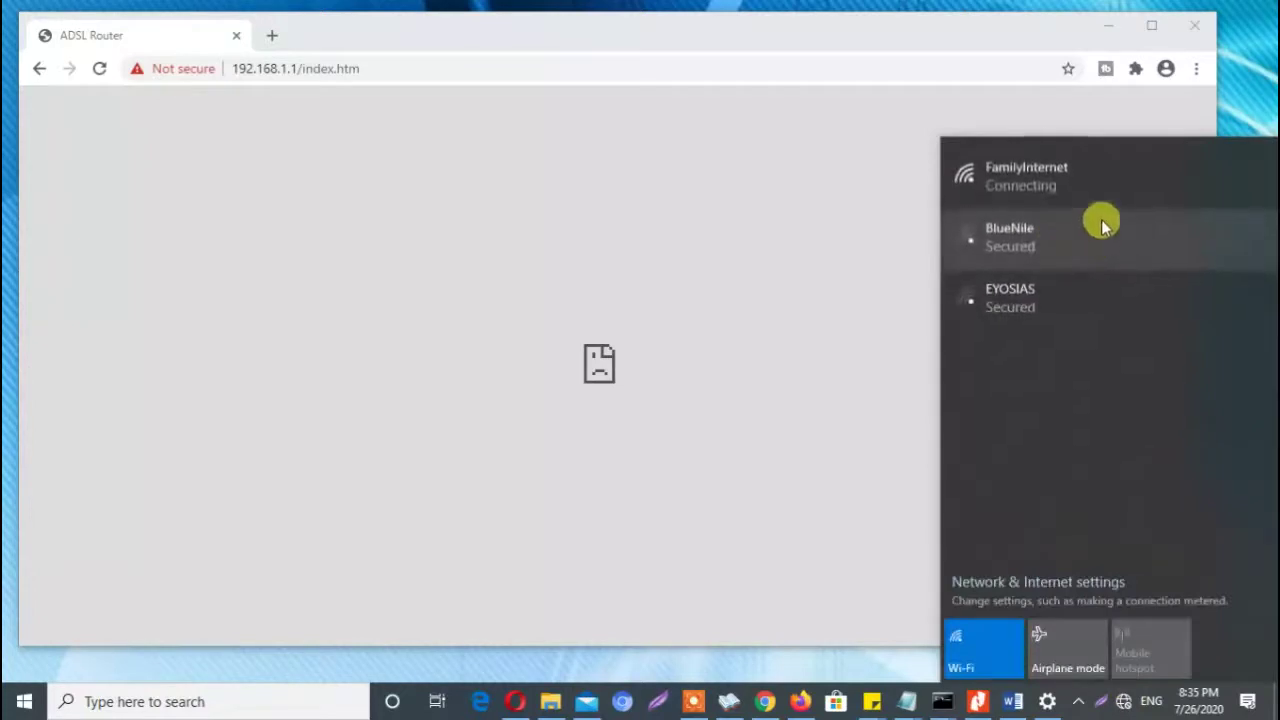
Step: Expand the FamilyInternet network entry in the Wi-Fi flyout
{"action": "left_click", "coordinate": [1033, 187]}
Step: Forget the saved FamilyInternet network and reconnect so it prompts for the new key
{"action": "left_click", "coordinate": [1188, 262]}
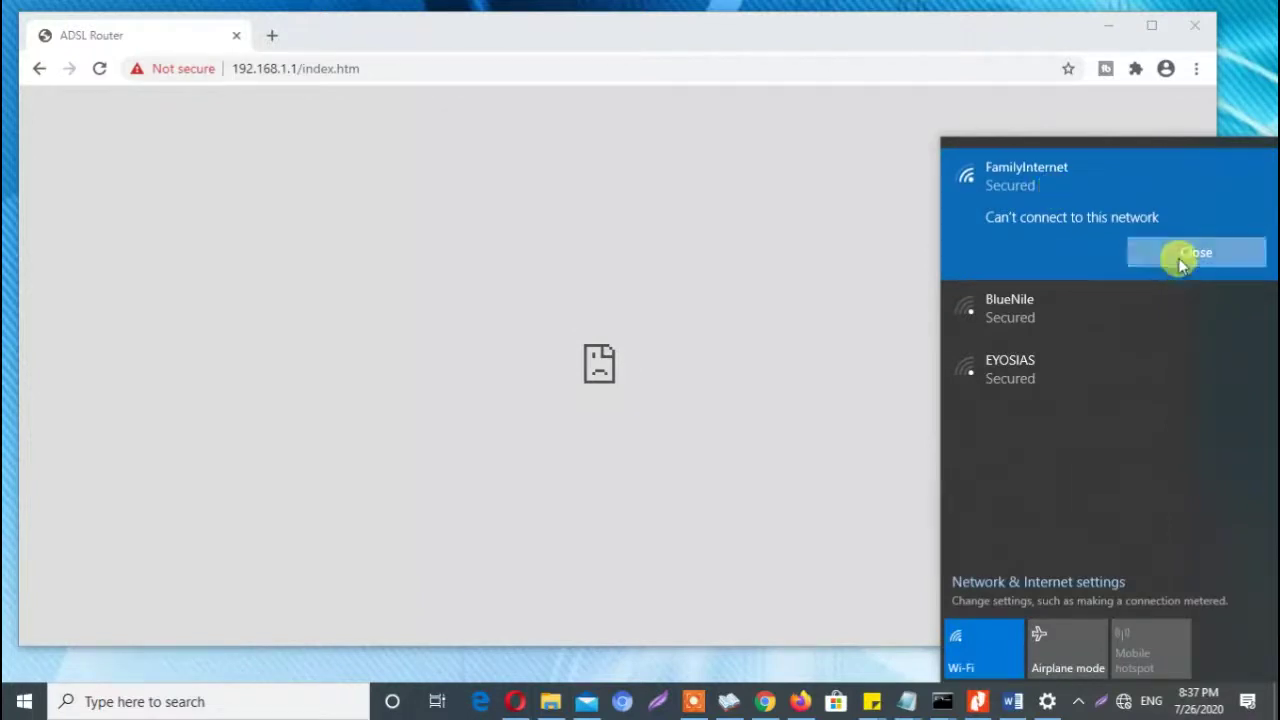
{"action": "left_click", "coordinate": [1182, 252]}
{"action": "right_click", "coordinate": [1046, 192]}
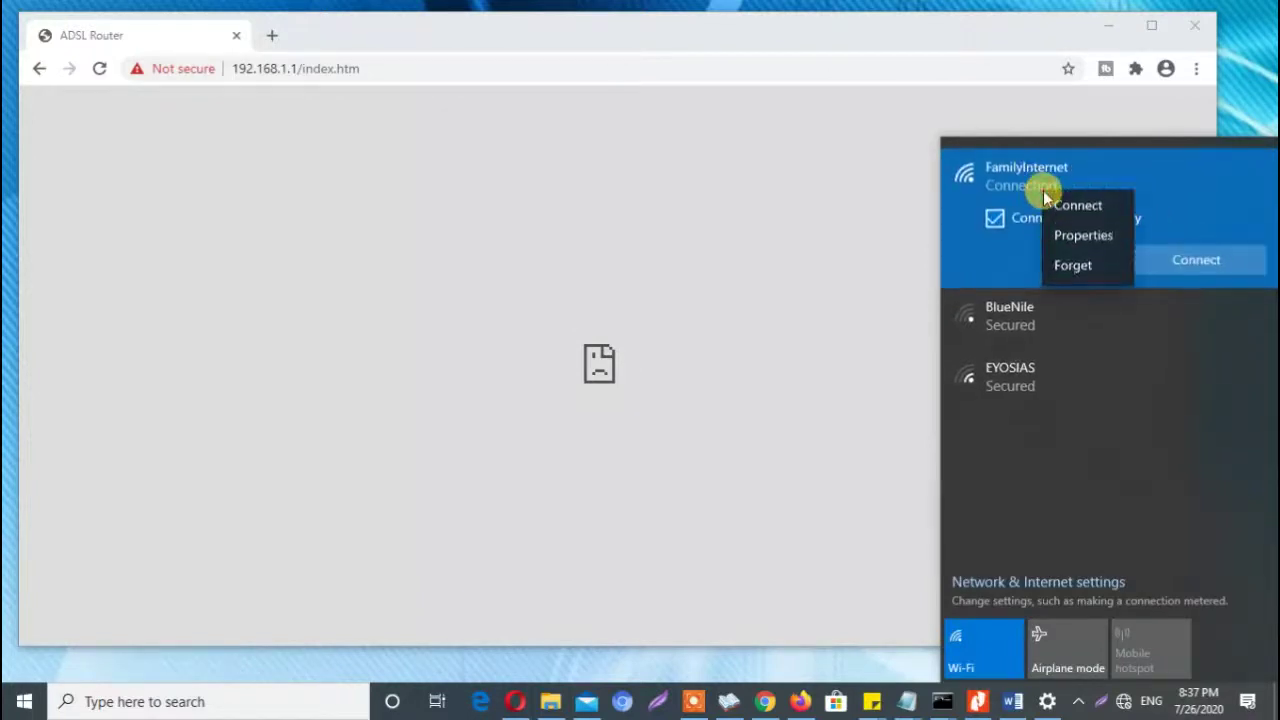
{"action": "left_click", "coordinate": [1080, 270]}
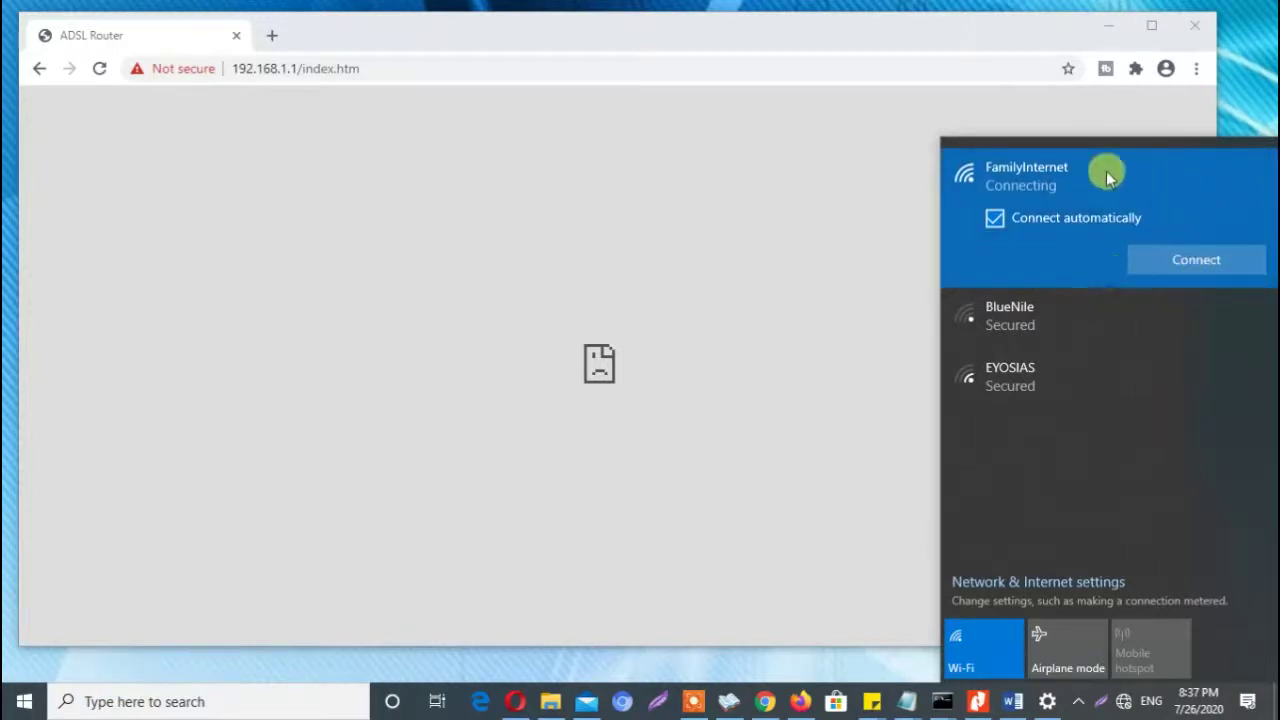
{"action": "left_click", "coordinate": [1056, 185]}
{"action": "left_click", "coordinate": [1160, 250]}
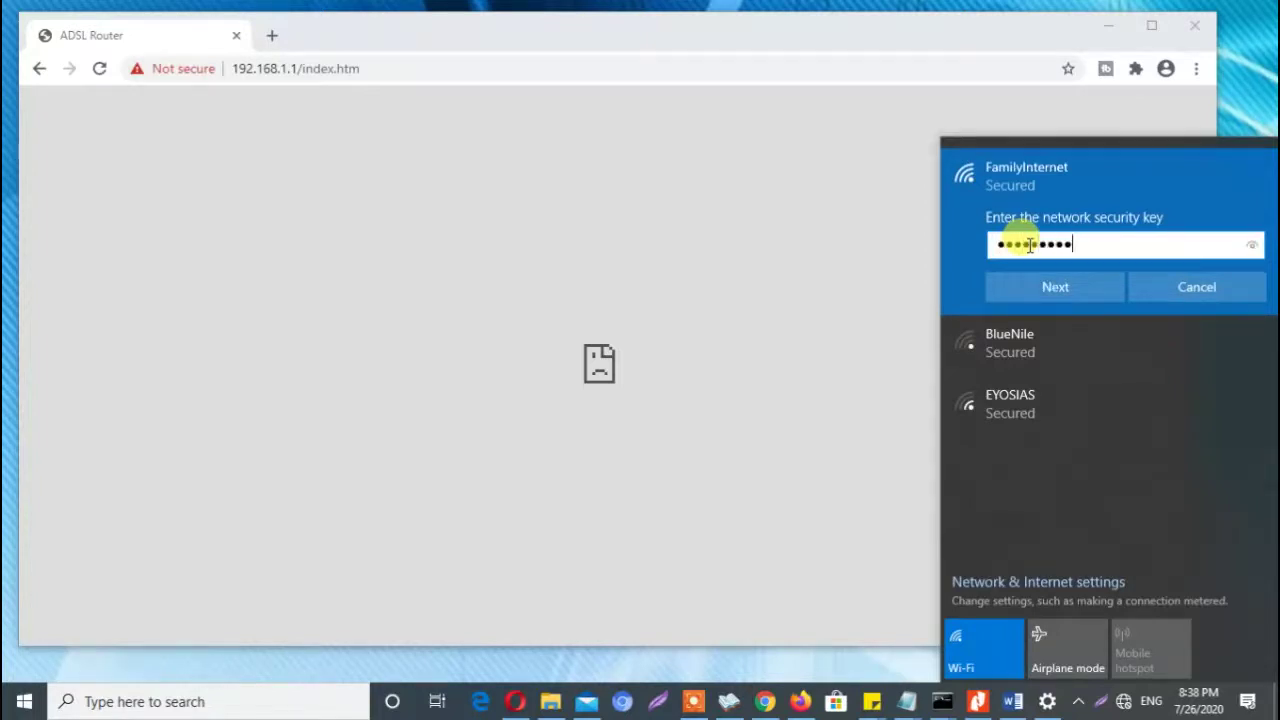
Step: Submit the new key for FamilyInternet, decline discoverability, and return to the browser
{"action": "left_click", "coordinate": [1073, 291]}
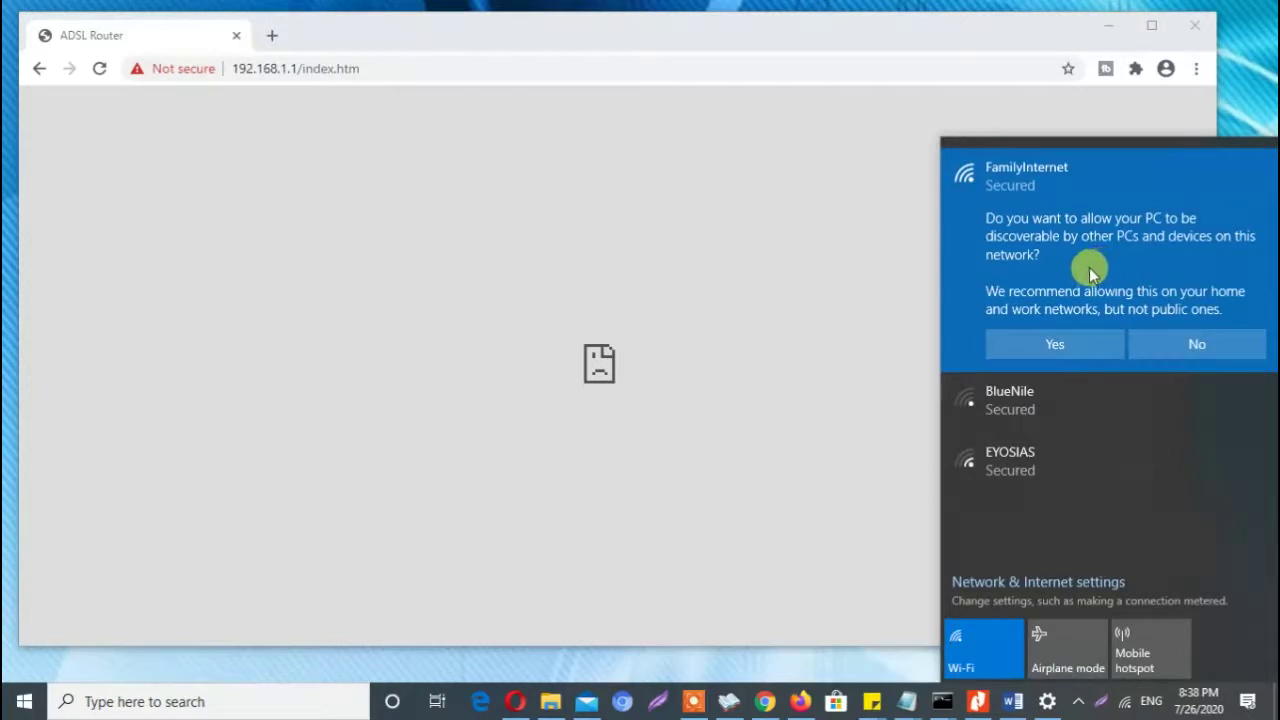
{"action": "left_click", "coordinate": [1152, 345]}
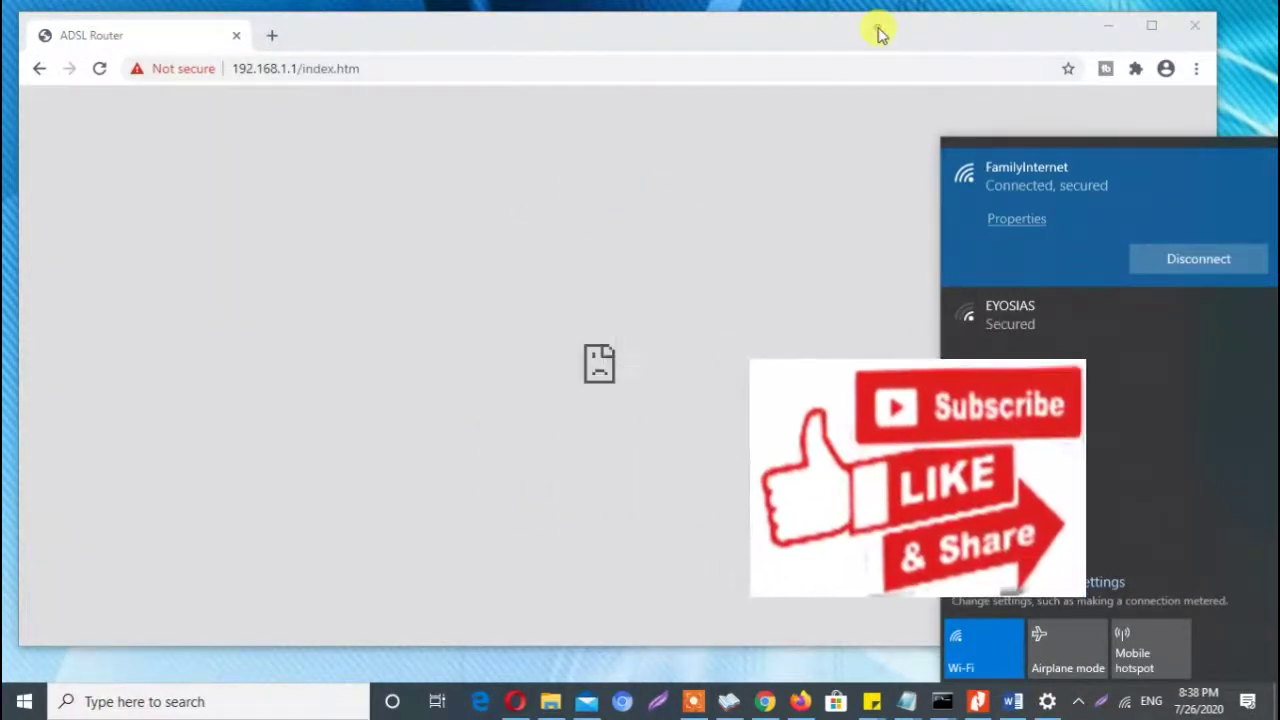
{"action": "left_click", "coordinate": [880, 34]}
Step: Reload the router page at 192.168.1.1
{"action": "left_click", "coordinate": [305, 70]}
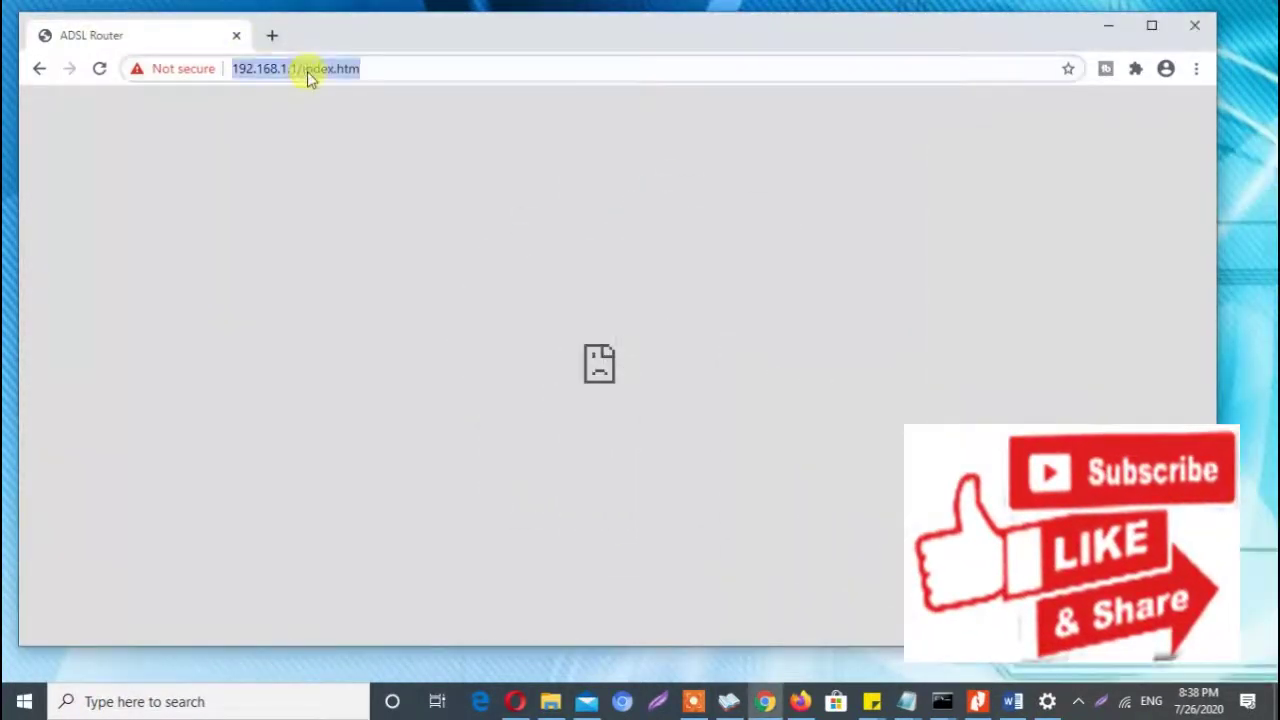
{"action": "type", "text": "192"}
{"action": "key", "text": "Return"}
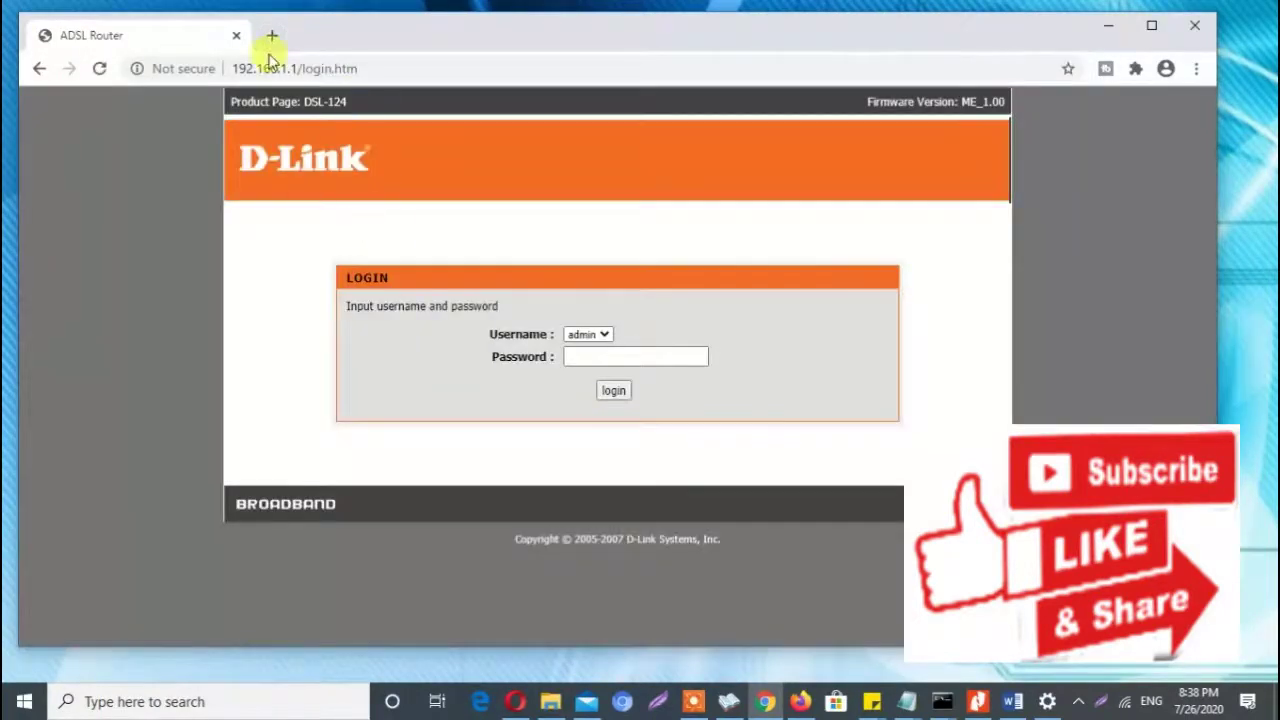
Step: Open a new tab and enter youtube.com
{"action": "left_click", "coordinate": [273, 36]}
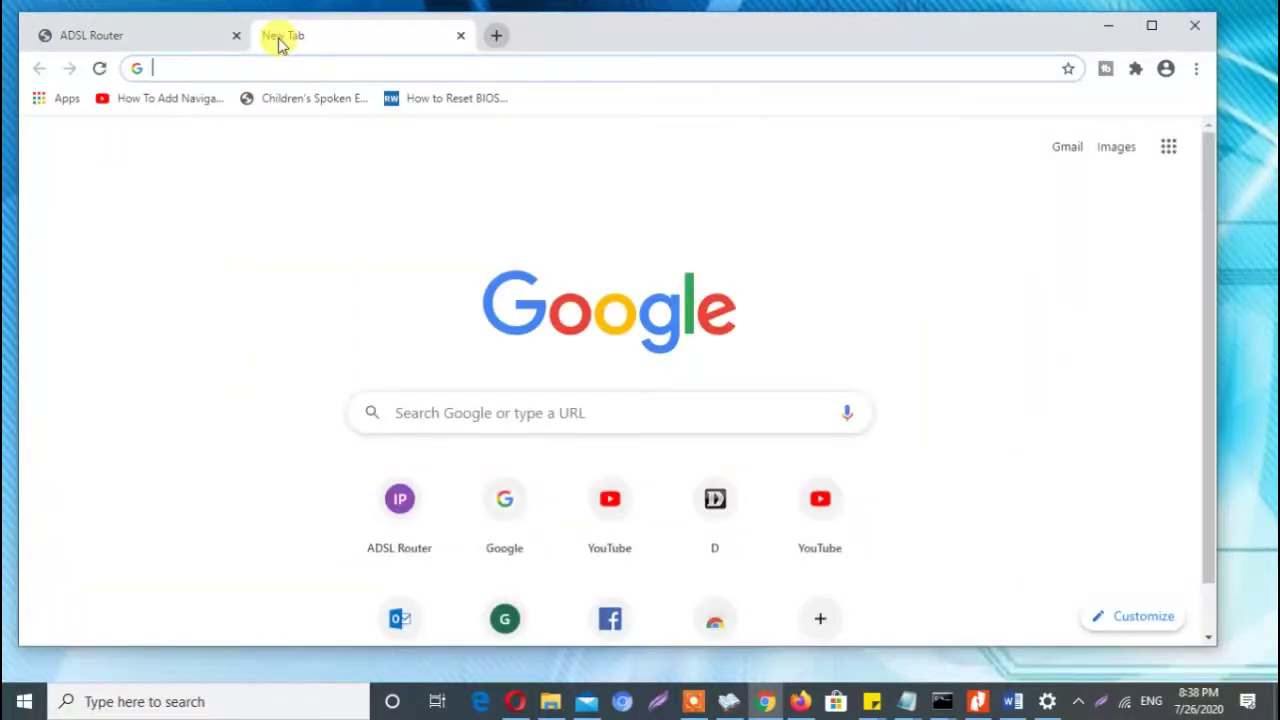
{"action": "type", "text": "you"}
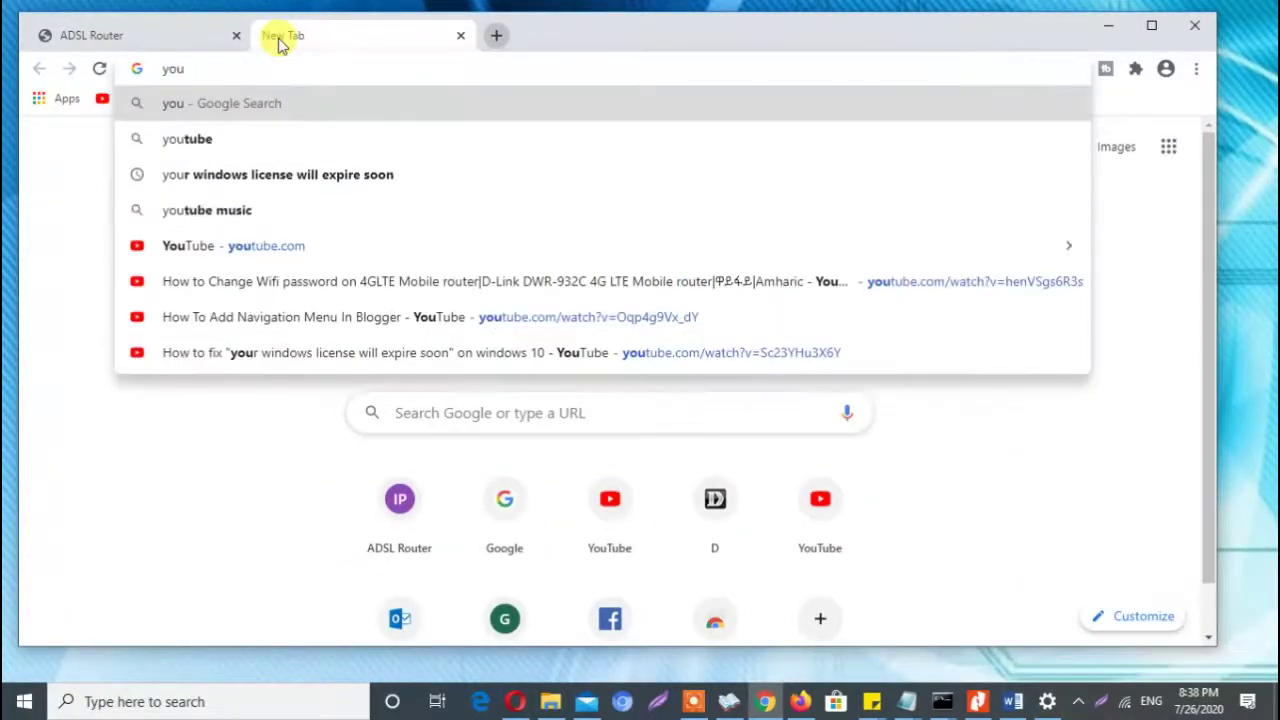
{"action": "type", "text": "tube"}
{"action": "key", "text": "BackSpace"}
{"action": "key", "text": "BackSpace"}
{"action": "key", "text": "BackSpace"}
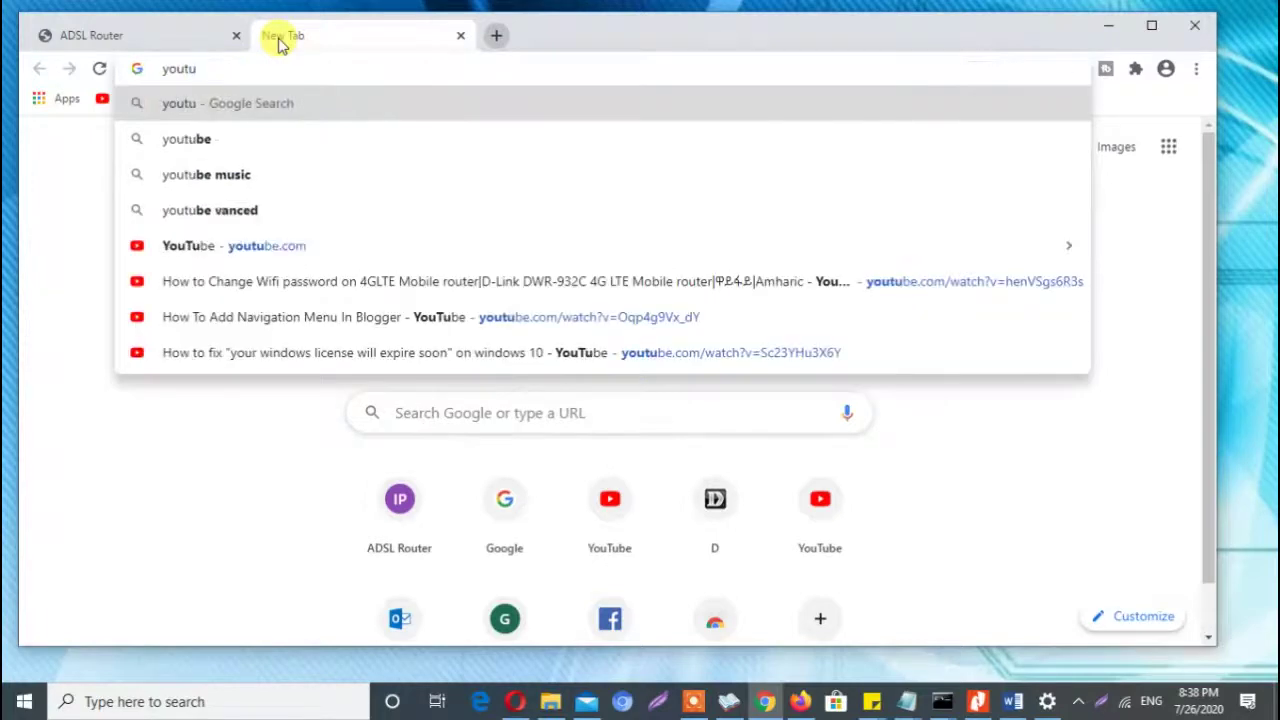
{"action": "type", "text": "be"}
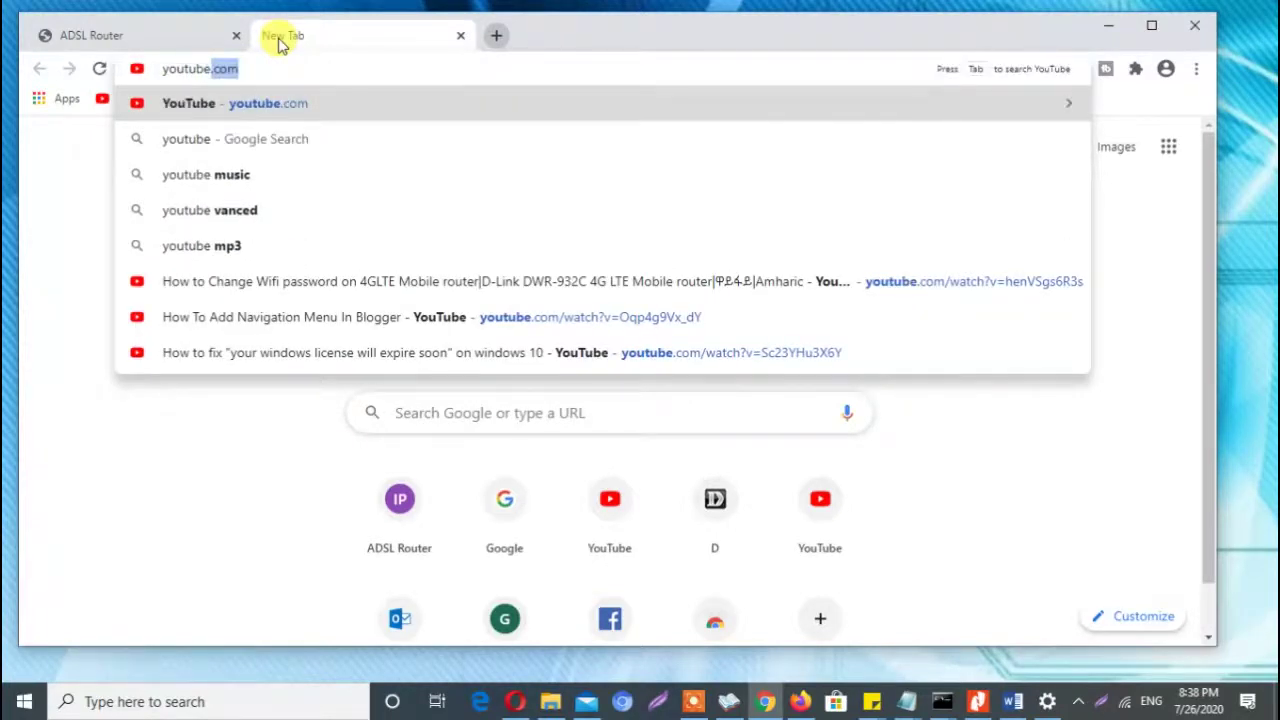